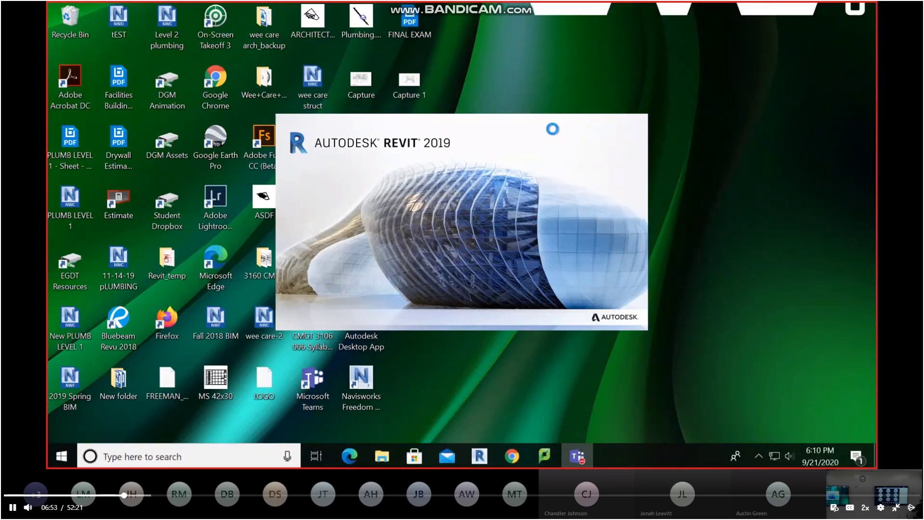
click(866, 507)
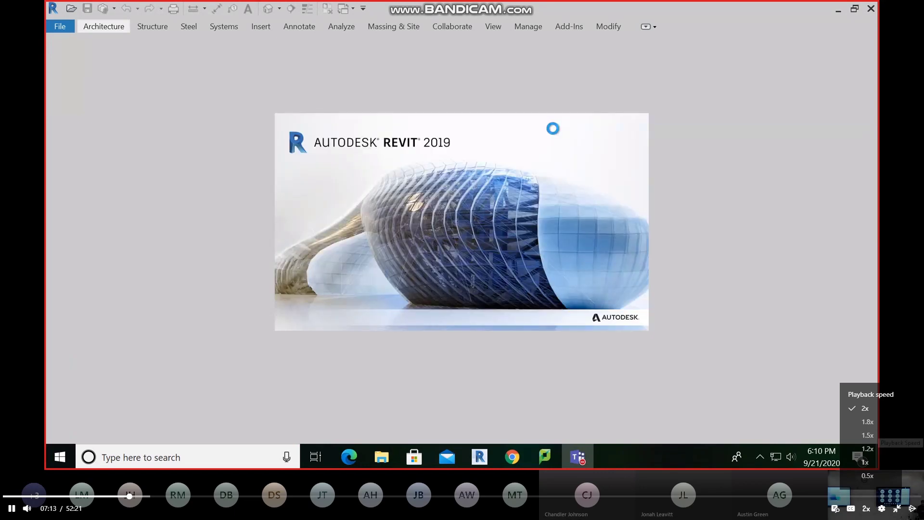
click(868, 423)
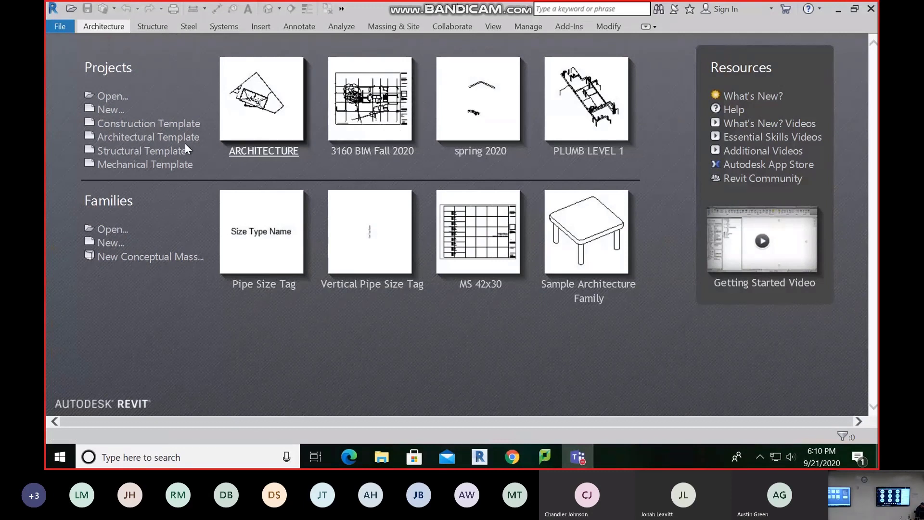
Step: Create a new project from the Architectural Template
click(125, 138)
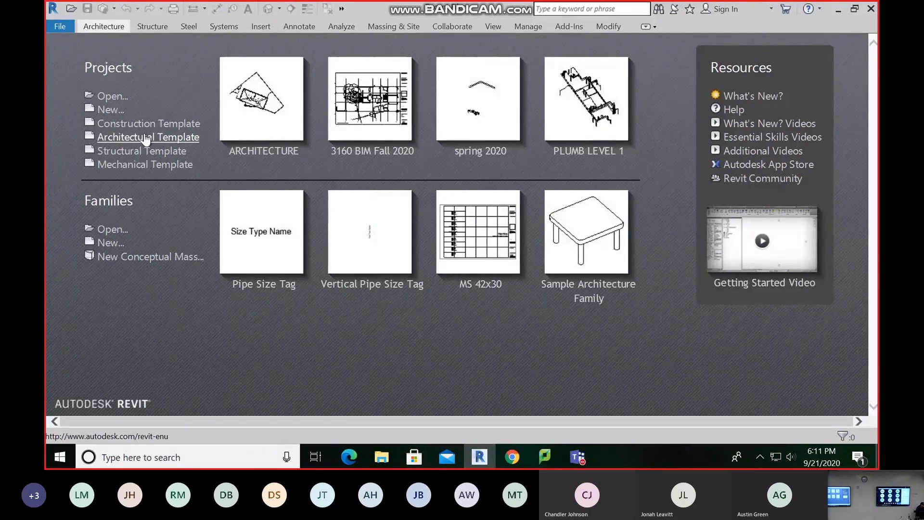
click(145, 136)
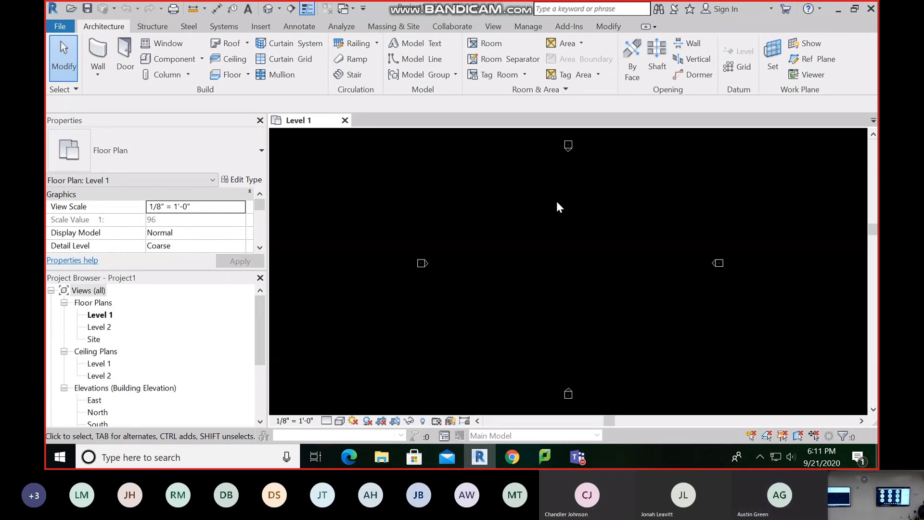
Step: Start linking a Revit model and look through the 3160 CMGT folder on the Desktop for the file
click(268, 27)
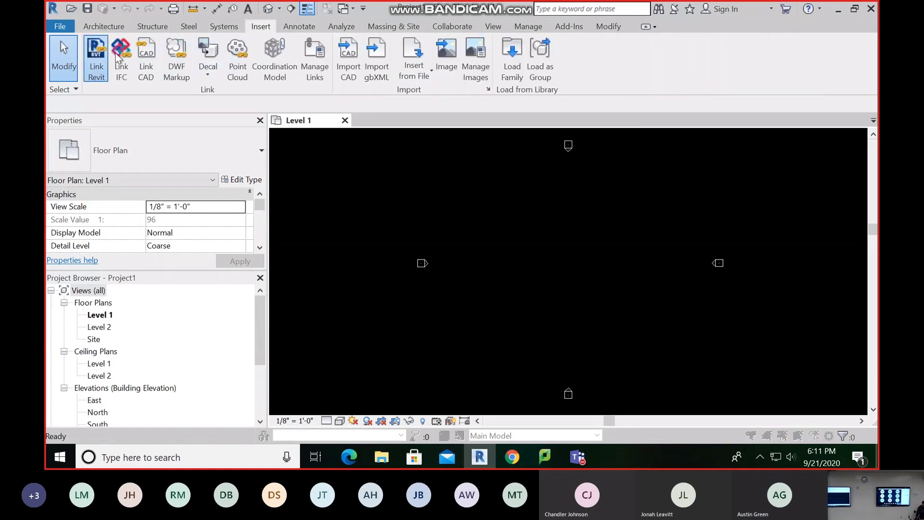
click(96, 56)
click(389, 206)
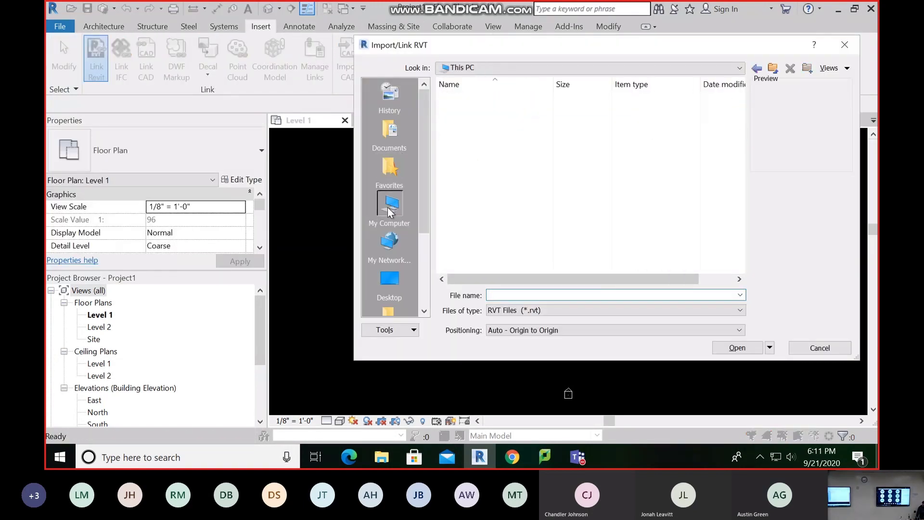
double_click(474, 124)
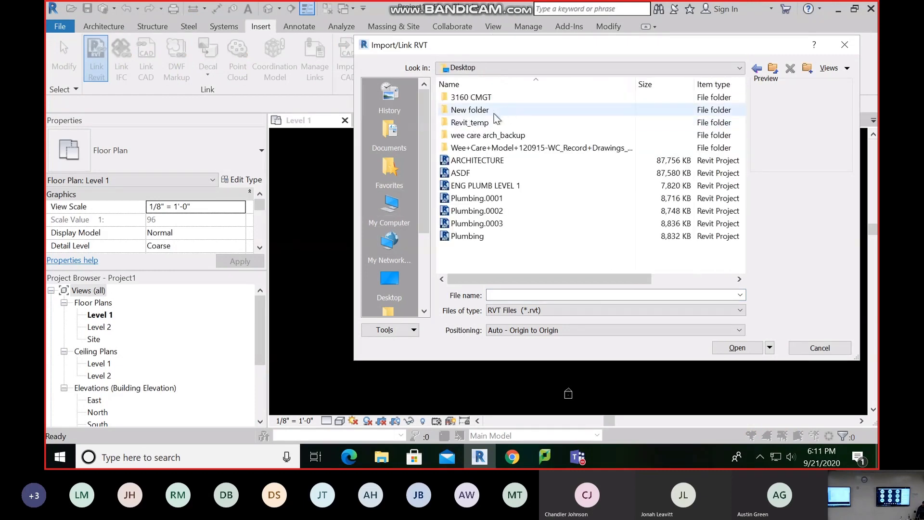
double_click(474, 98)
scroll(474, 100, down, 3)
scroll(470, 208, up, 3)
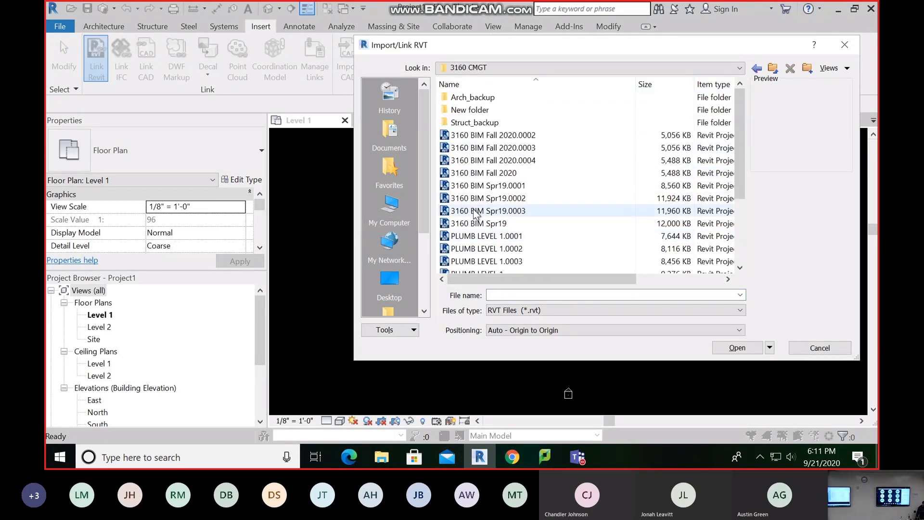
scroll(476, 185, down, 1)
scroll(477, 186, down, 2)
scroll(476, 188, up, 3)
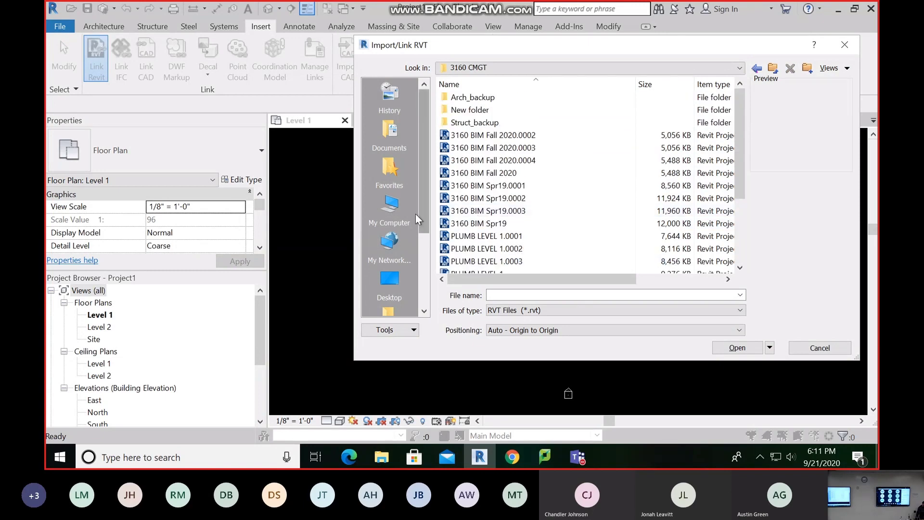
Step: Link the Arch model from the Downloads folder using Auto - Origin to Origin positioning
click(390, 206)
double_click(470, 150)
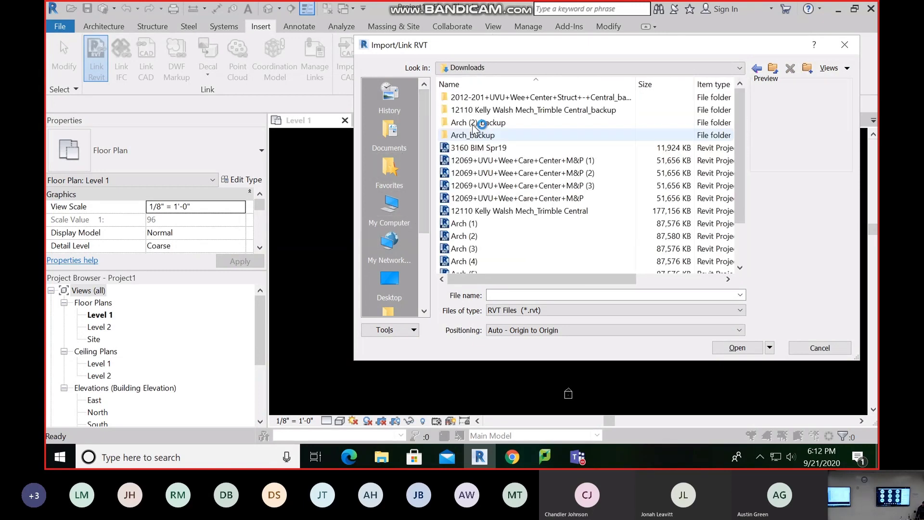
scroll(477, 183, down, 1)
click(459, 236)
click(739, 347)
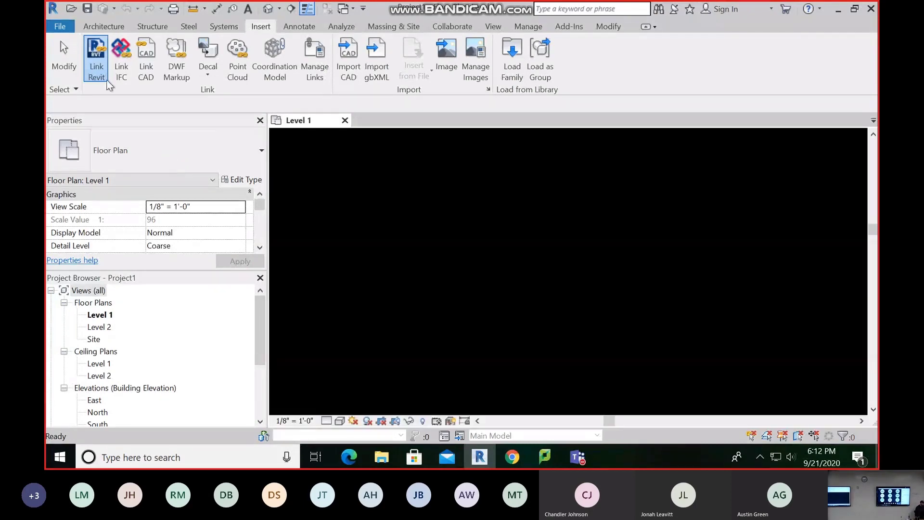
Step: Examine where the linked site plan sits relative to the elevation markers in the Level 1 plan
mouse_move(410, 10)
mouse_down()
mouse_move(437, 17)
mouse_move(436, 2)
mouse_up()
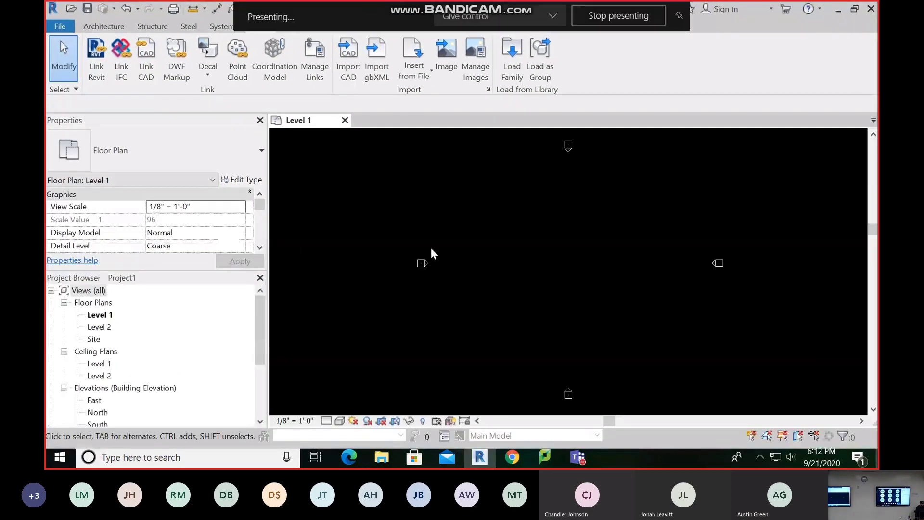
scroll(495, 254, up, 1)
middle_click(495, 253)
middle_click(495, 253)
scroll(494, 253, down, 4)
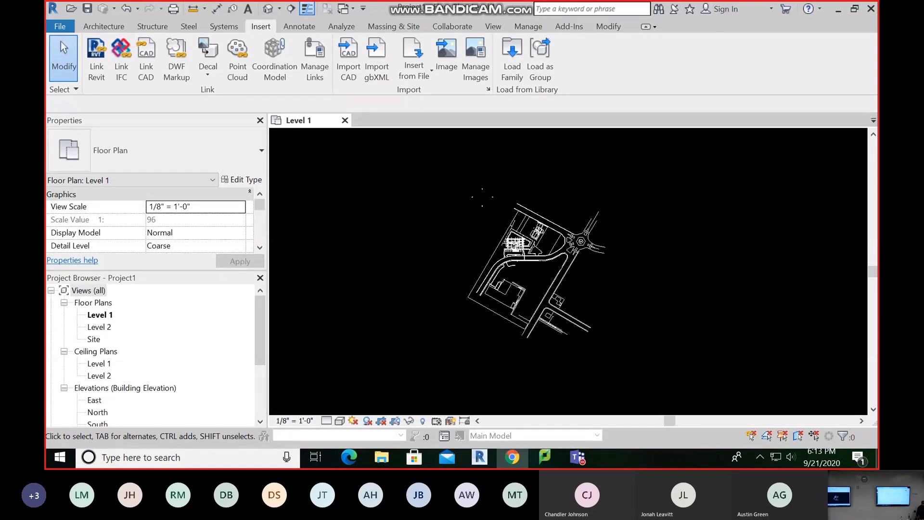
scroll(628, 237, down, 1)
scroll(568, 236, up, 5)
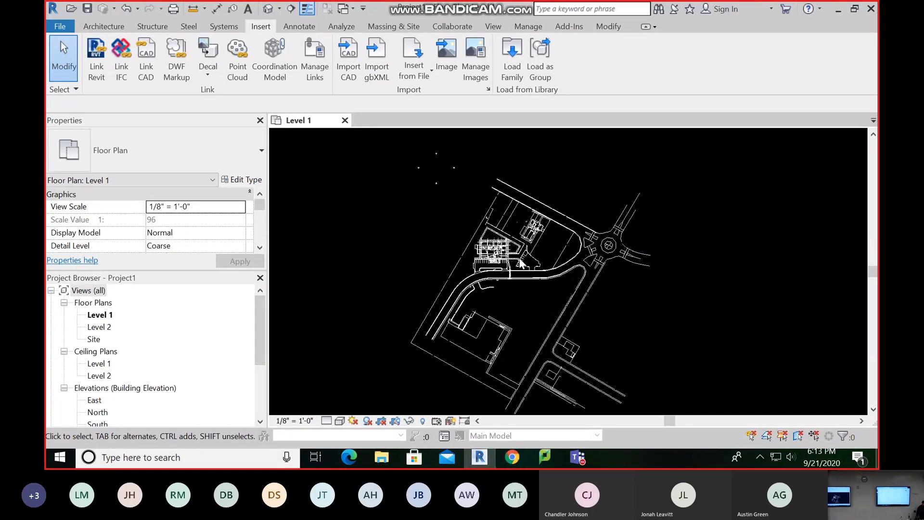
scroll(522, 262, up, 3)
middle_drag(521, 262, 598, 268)
scroll(598, 268, down, 2)
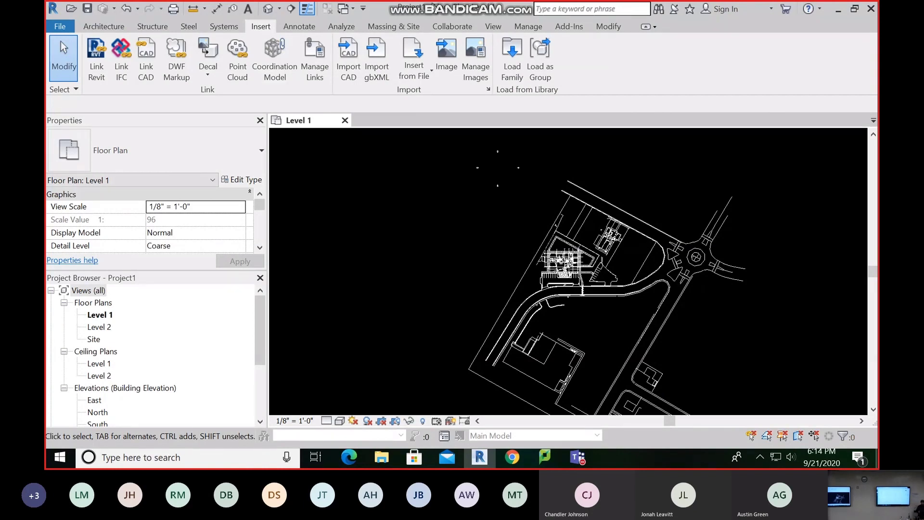
Step: Delete the four elevation markers beside the linked site plan in the Level 1 view
drag(453, 148, 542, 206)
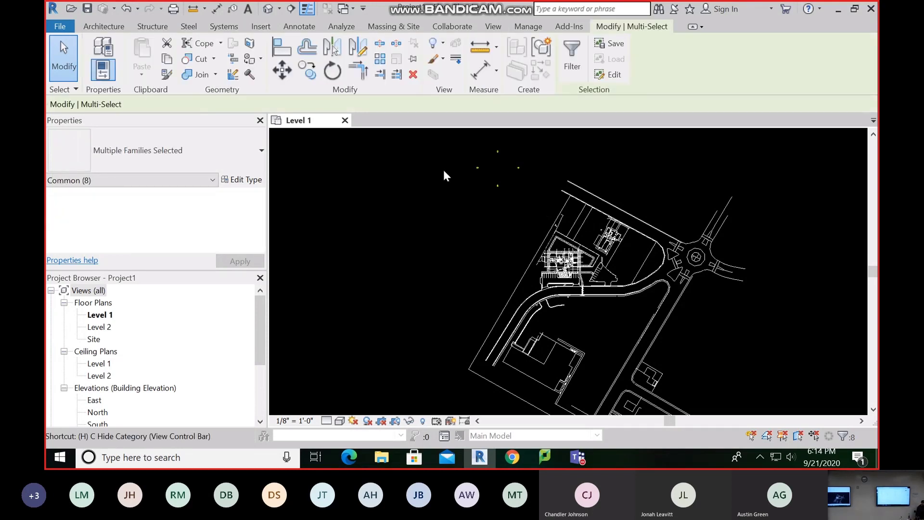
click(444, 158)
drag(451, 144, 549, 207)
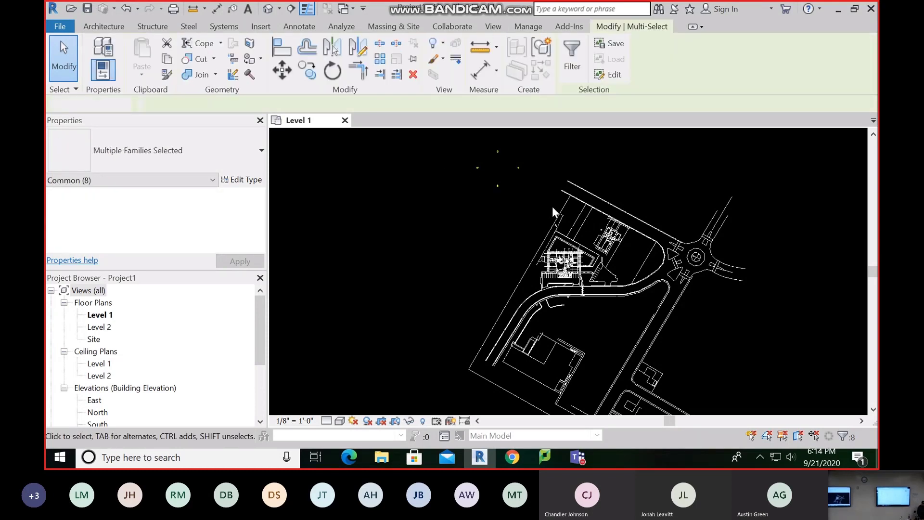
key(Delete)
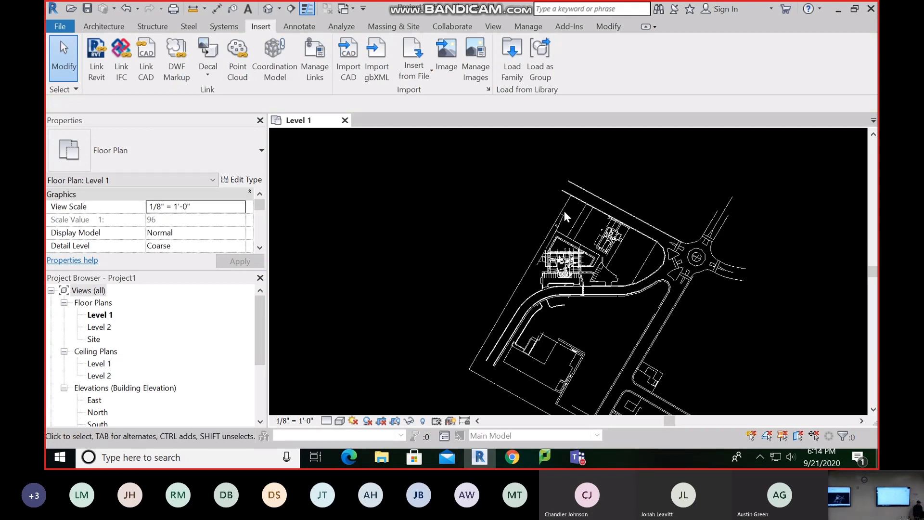
Step: Open the Level 1 visibility/graphic overrides and set the Arch.rvt link's display settings to Custom
scroll(560, 224, up, 2)
scroll(566, 236, down, 2)
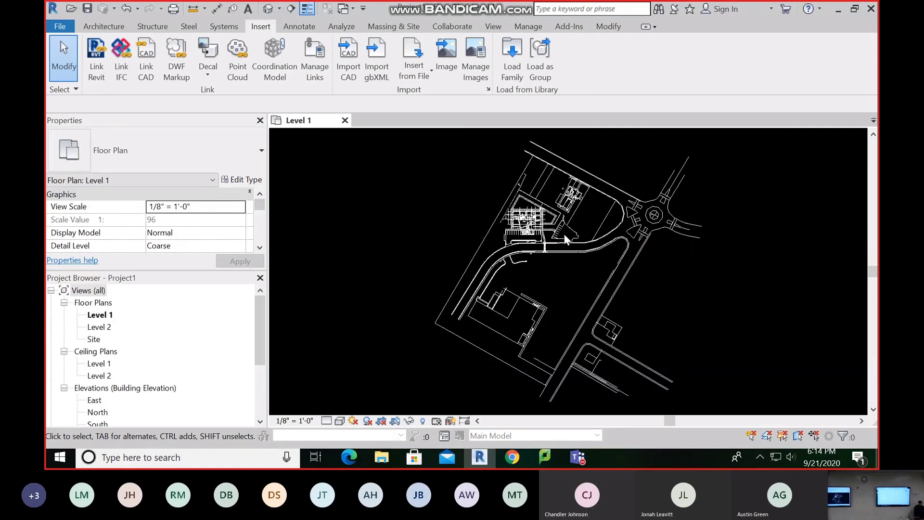
scroll(565, 238, up, 2)
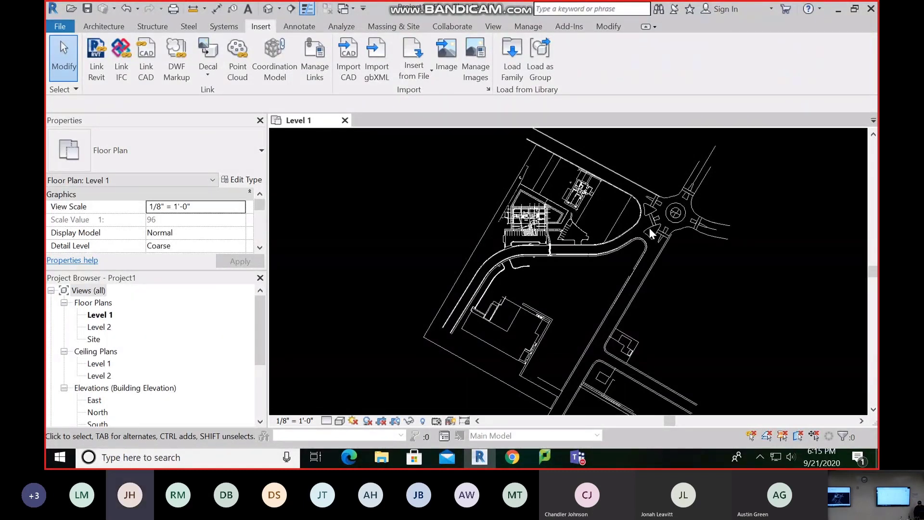
key(v)
key(g)
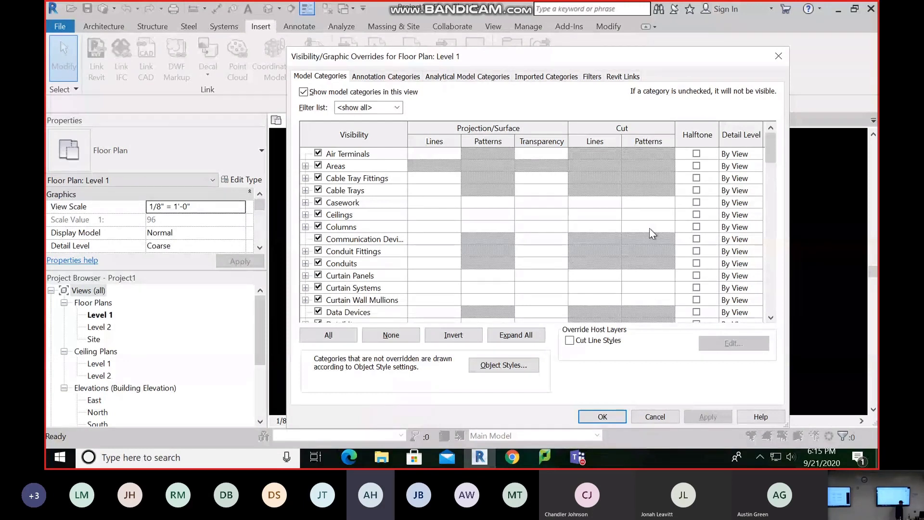
click(626, 77)
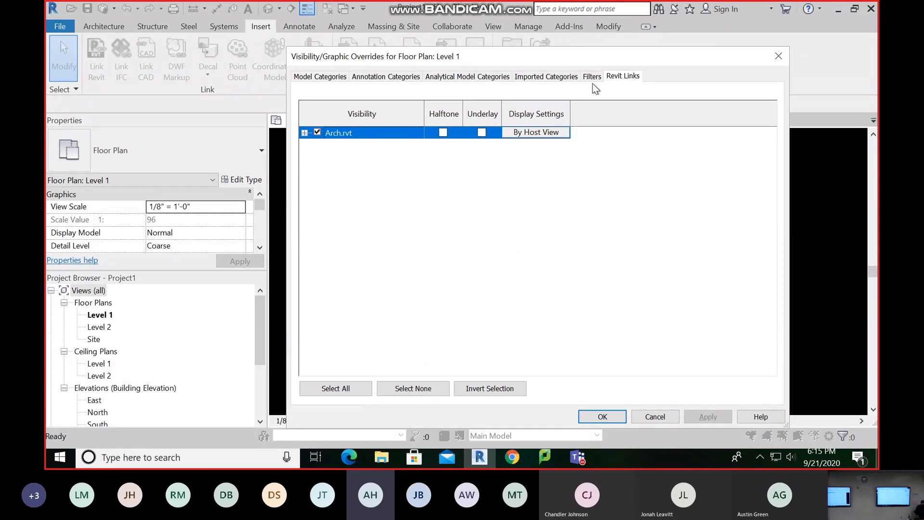
click(538, 129)
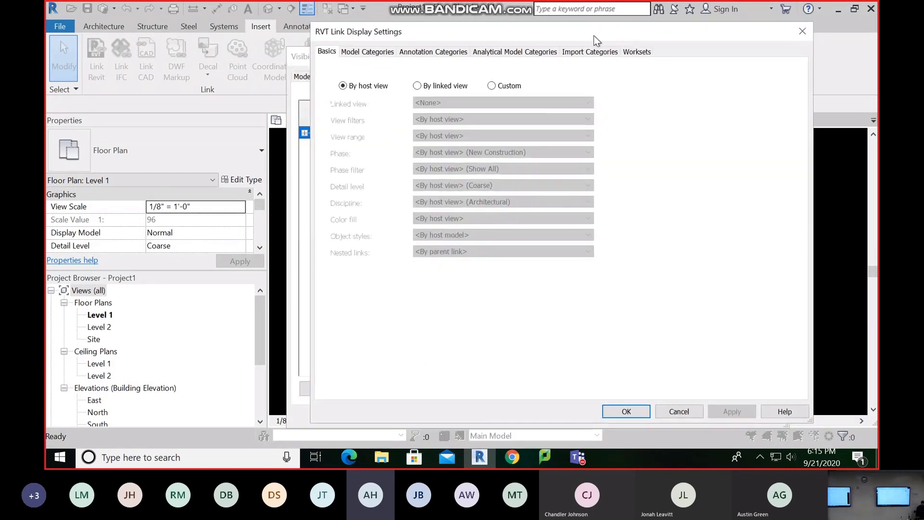
click(491, 86)
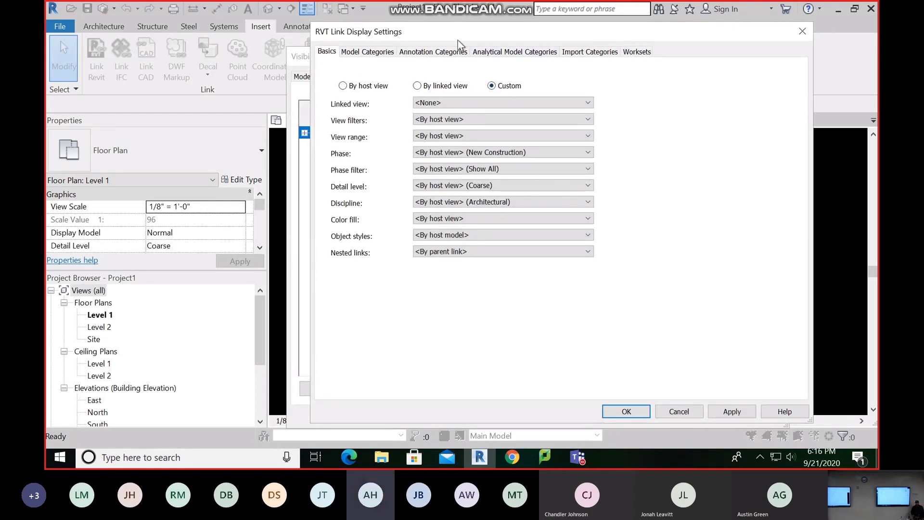
Step: Set the link's model categories to Custom and turn off the visibility of all of them
click(368, 52)
click(503, 71)
click(503, 90)
click(378, 151)
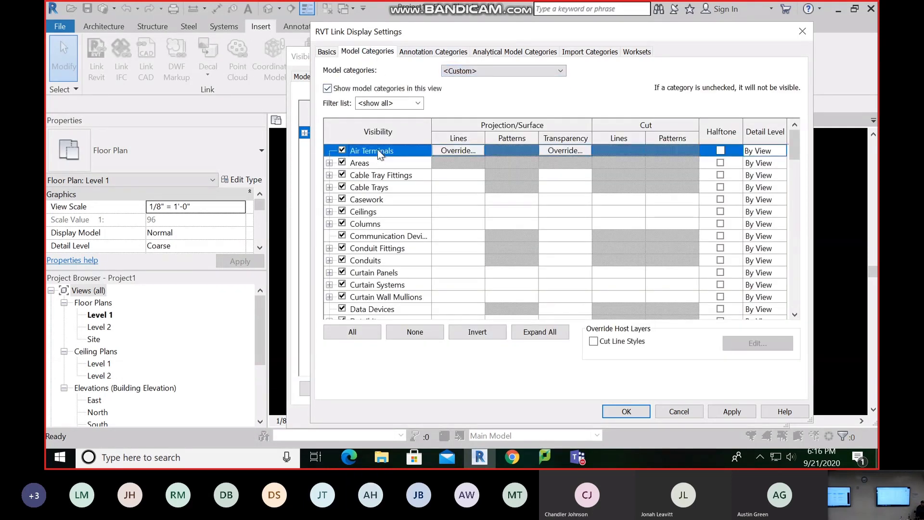
click(359, 337)
click(342, 223)
scroll(363, 214, down, 2)
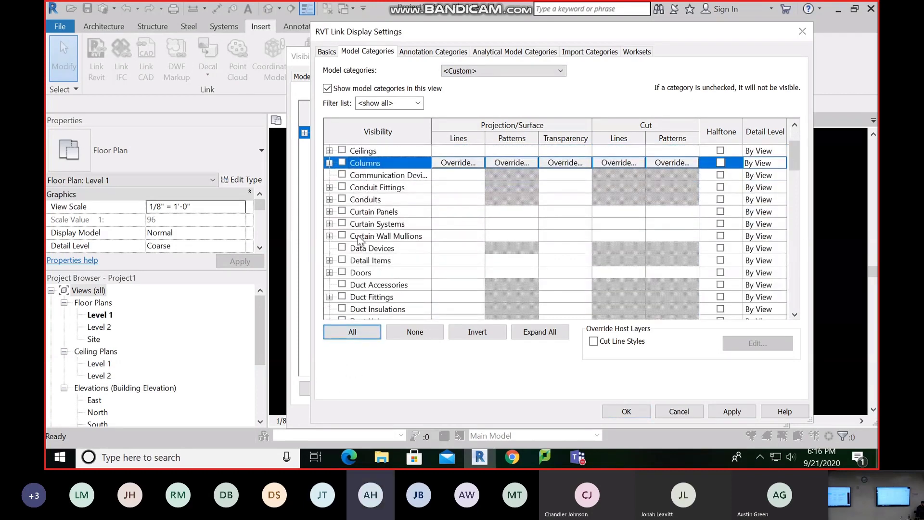
Step: Turn the Doors and Walls model categories back on for the Arch.rvt link
click(364, 274)
key(Down)
key(Down)
key(Down)
key(Down)
key(Down)
key(Down)
key(Down)
key(Down)
key(Down)
key(Down)
key(Down)
key(Down)
key(Down)
key(Down)
key(Down)
key(Down)
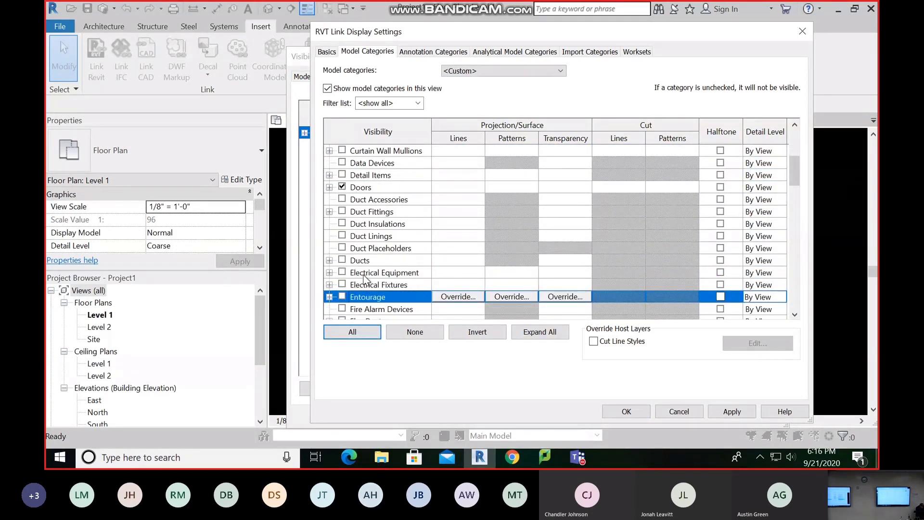
key(Down)
key(Down)
key(Down)
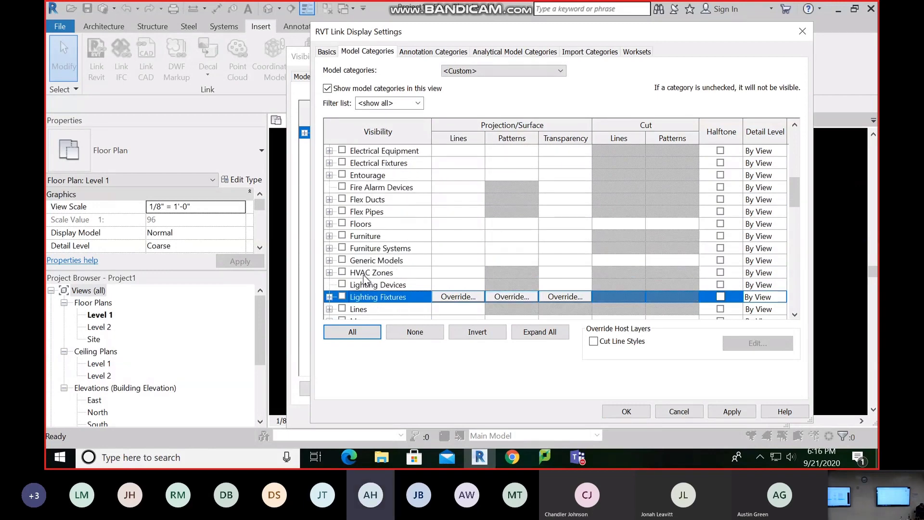
key(Down)
key(Down)
key(Down)
key(Down)
key(Down)
key(Down)
key(Down)
key(Down)
key(Down)
key(Down)
key(Down)
key(Down)
key(Down)
key(Down)
key(Down)
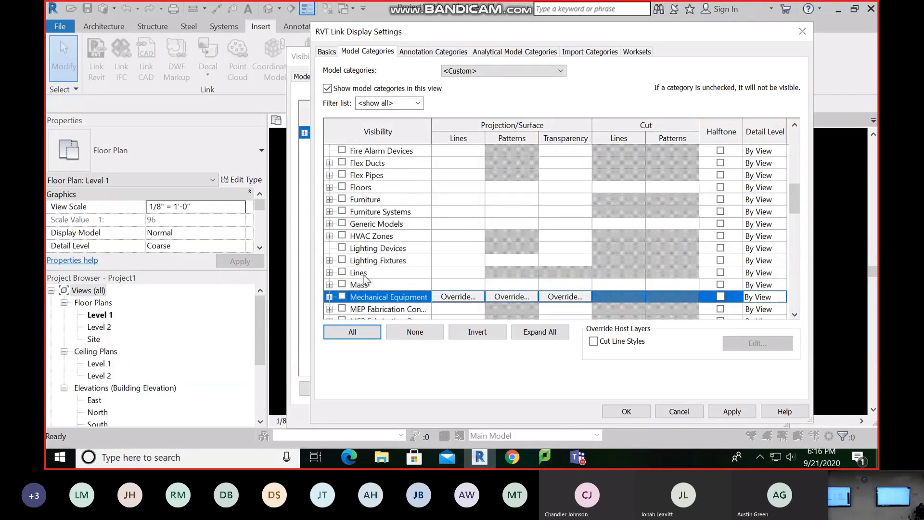
key(Down)
key(Down)
key(Down)
key(Down)
key(Down)
key(Down)
key(Down)
key(Down)
key(Down)
key(Down)
key(Down)
key(Down)
key(Down)
key(Down)
key(Down)
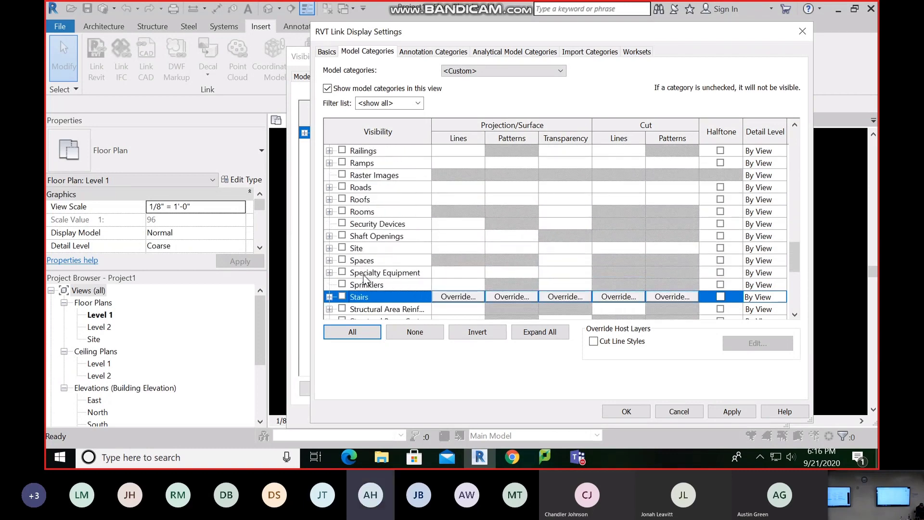
key(Down)
key(Down)
key(Down)
key(Down)
key(Down)
key(Down)
key(Down)
key(Down)
key(Down)
key(Down)
key(Down)
key(Down)
key(Down)
key(Down)
key(Down)
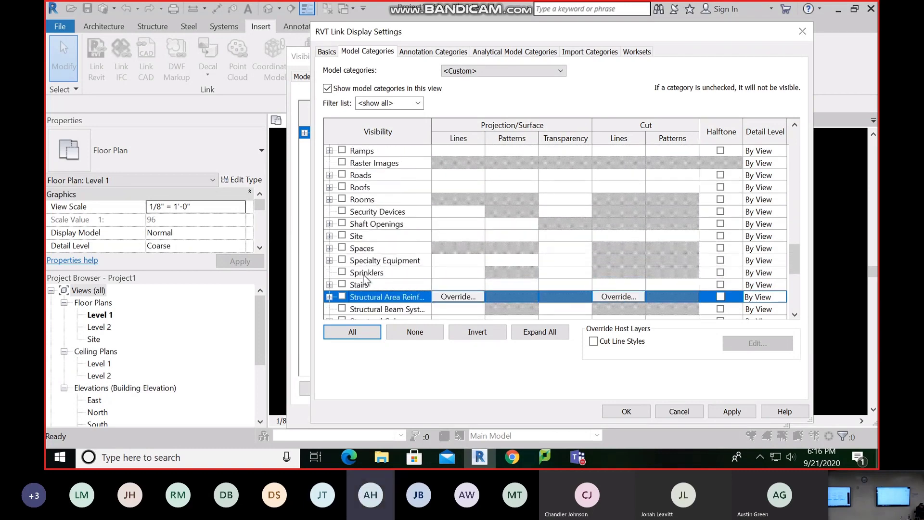
key(Down)
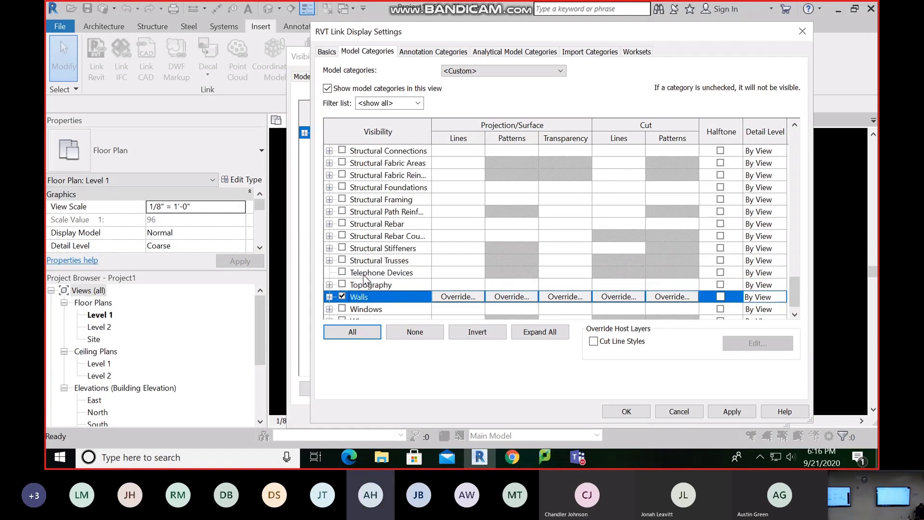
Step: Turn on the Curtain Panels, Curtain Systems and Curtain Wall Mullions categories for the Arch.rvt link and apply the visibility overrides
key(Down)
key(Up)
key(Up)
key(Up)
key(Up)
key(Up)
key(Up)
key(Up)
key(Up)
key(Up)
key(Up)
key(Up)
key(Up)
key(Up)
key(Up)
key(Up)
key(Up)
key(Up)
key(Up)
key(Up)
key(Up)
key(Up)
key(Up)
key(Up)
key(Up)
key(Up)
key(Up)
key(Up)
key(Up)
key(Up)
key(Up)
key(Up)
key(Up)
key(Up)
key(Up)
key(Up)
key(Up)
key(Up)
key(Up)
key(Up)
key(Up)
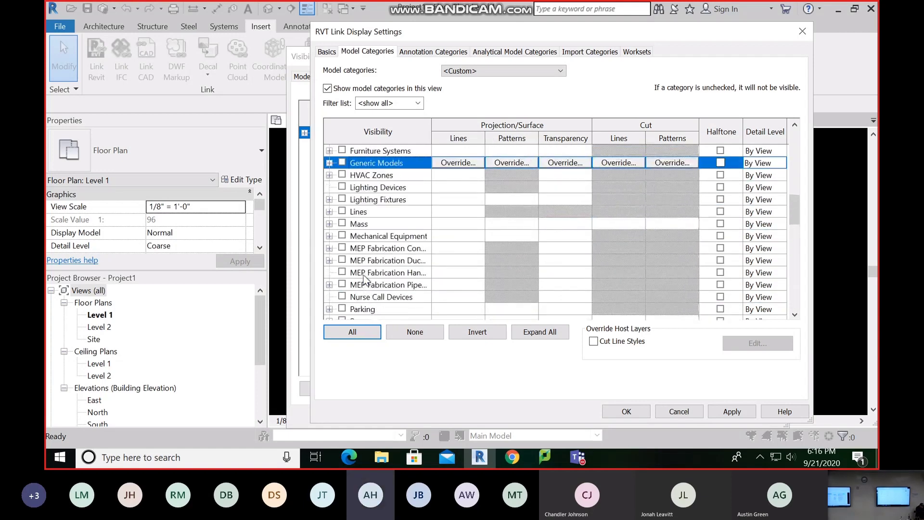
key(Up)
key(Up)
key(Up)
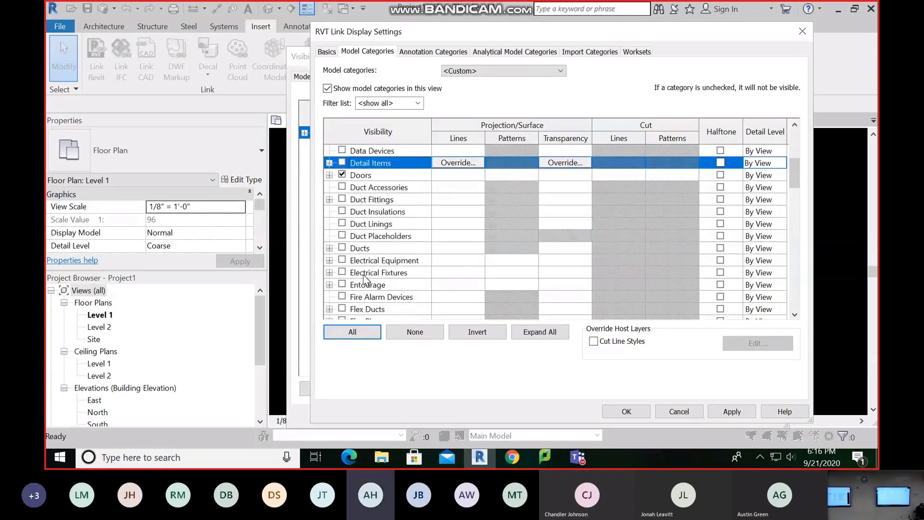
key(Up)
key(Up)
key(Up)
key(Up)
key(Down)
key(Down)
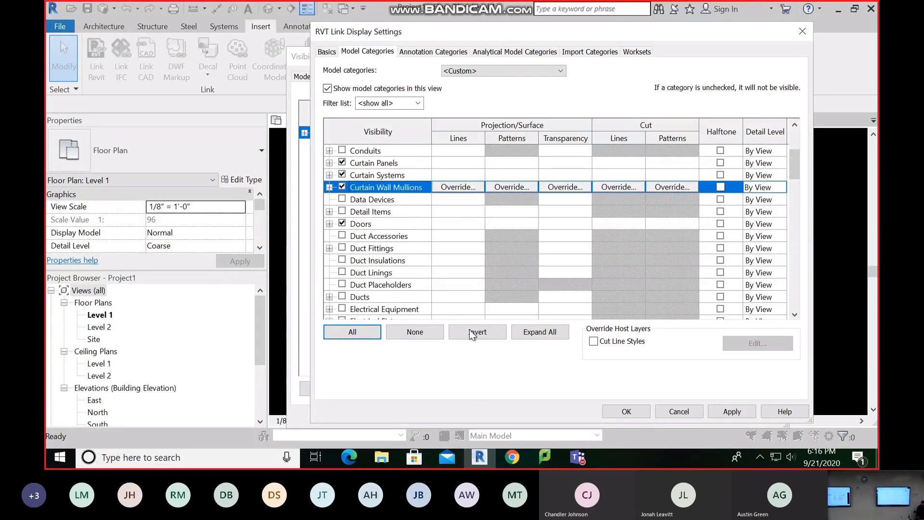
click(625, 411)
click(600, 415)
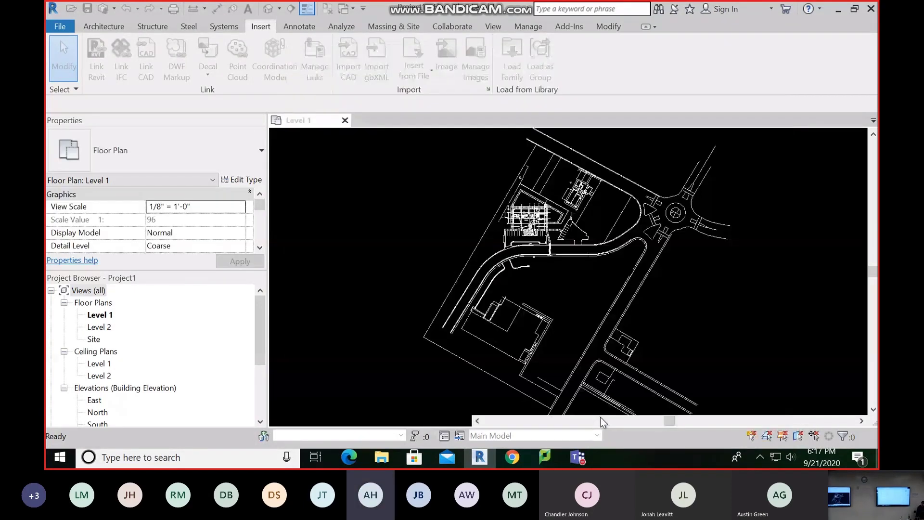
Step: Try the Wireframe visual style on the building in the Level 1 view and set it back to Hidden Line
scroll(559, 212, up, 5)
scroll(546, 273, down, 4)
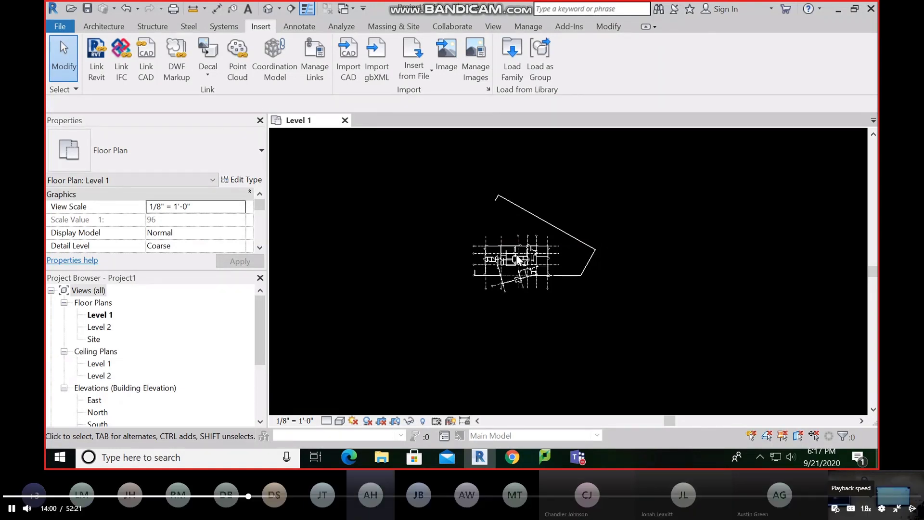
scroll(517, 256, up, 5)
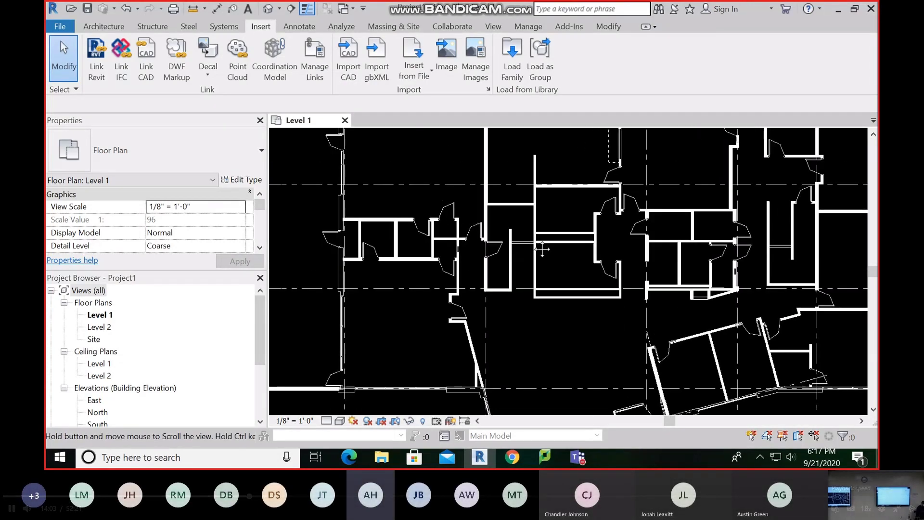
scroll(540, 255, down, 1)
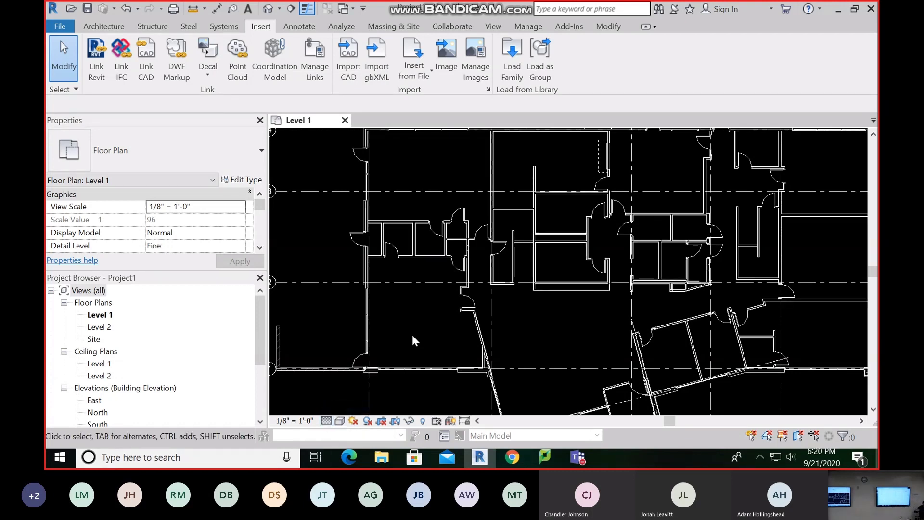
click(340, 421)
click(376, 341)
click(340, 421)
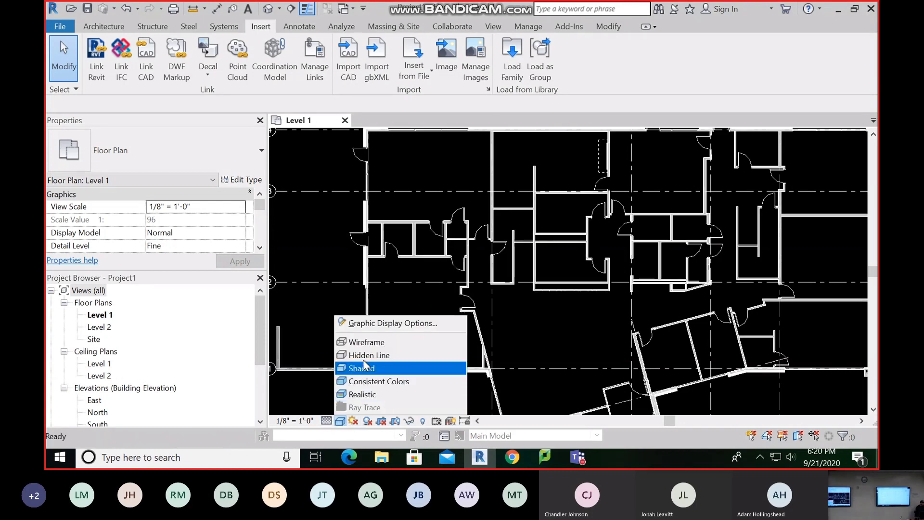
click(371, 343)
click(337, 421)
click(375, 355)
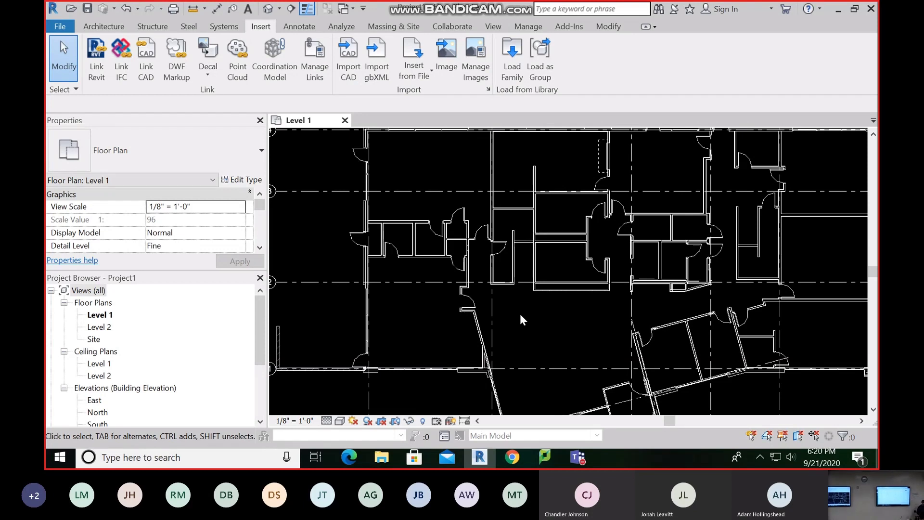
click(338, 422)
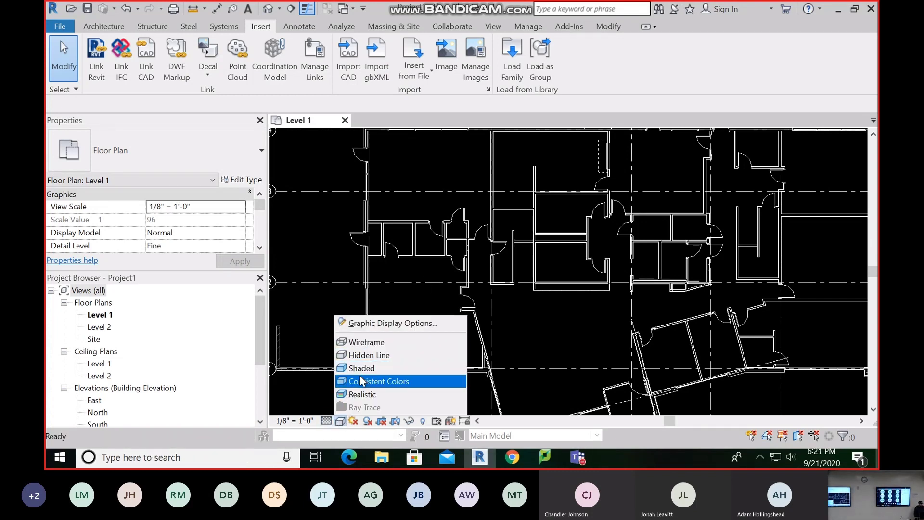
click(339, 300)
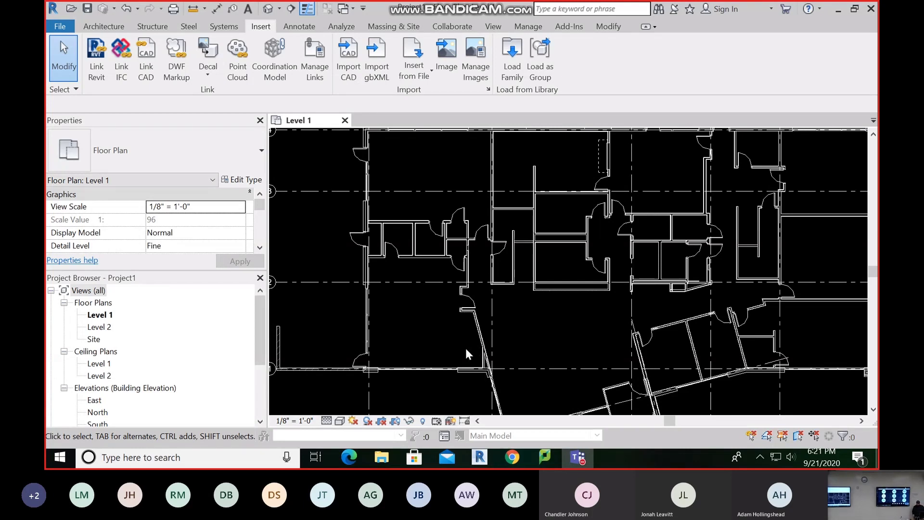
Step: Start an in-place model component in the Walls family category and name it King Street
click(104, 26)
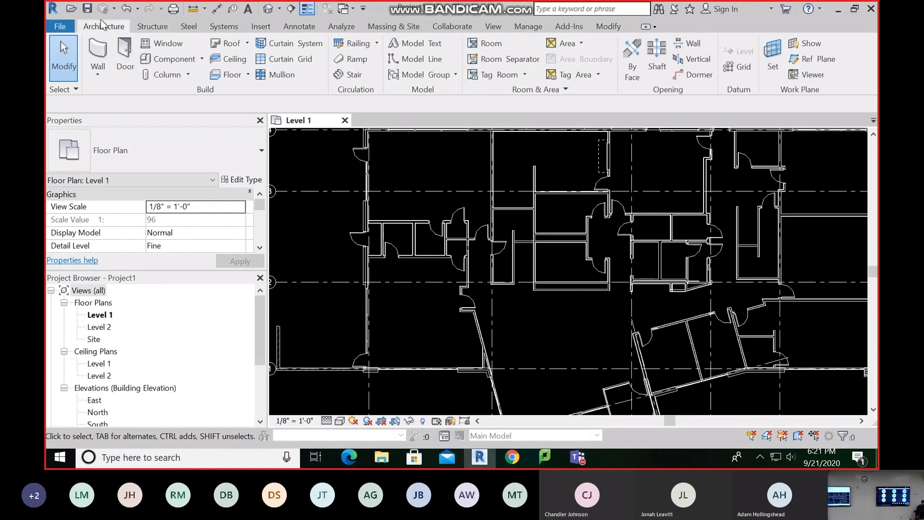
click(196, 58)
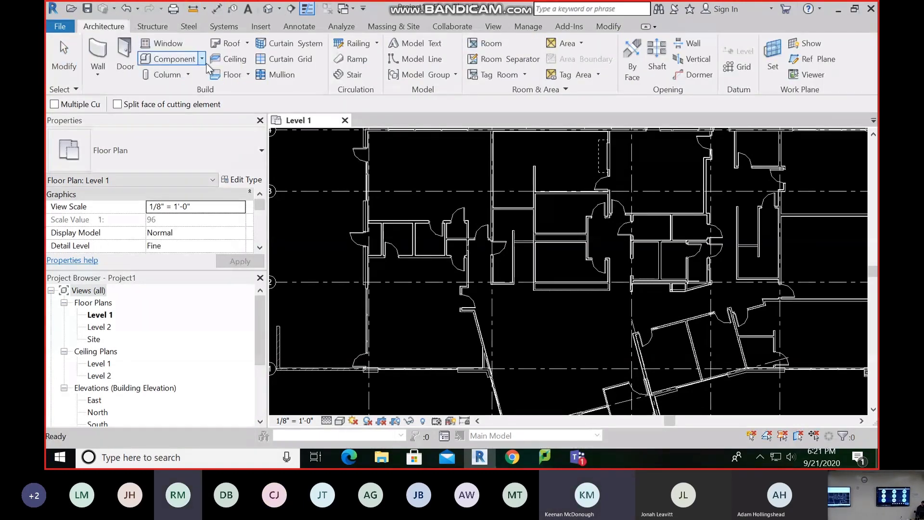
click(202, 60)
click(175, 112)
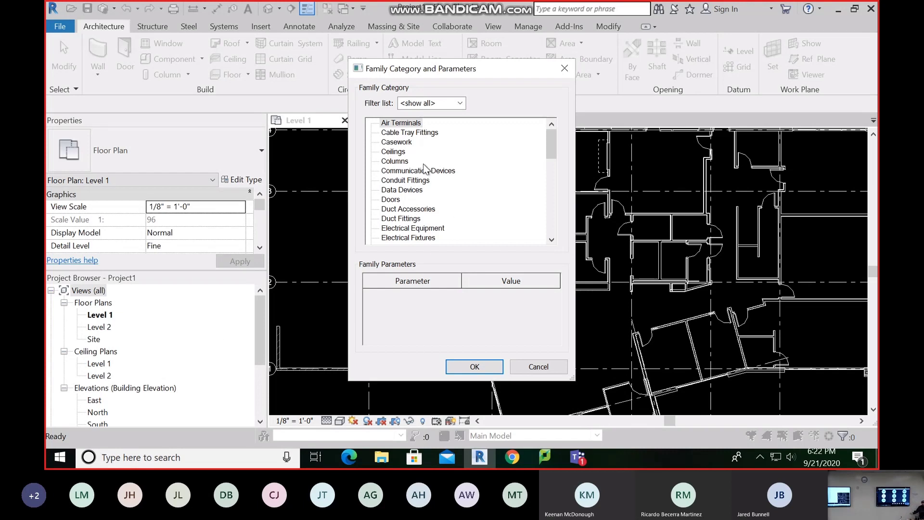
scroll(417, 165, down, 8)
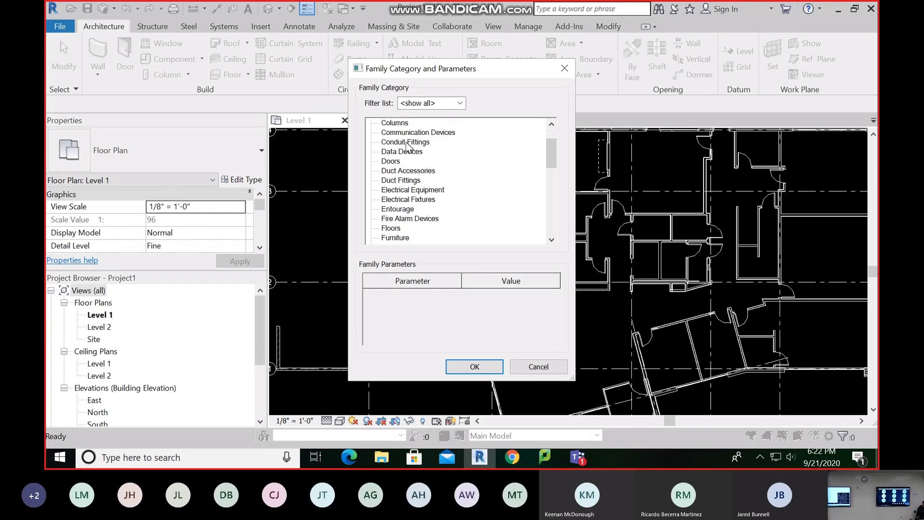
scroll(408, 162, down, 3)
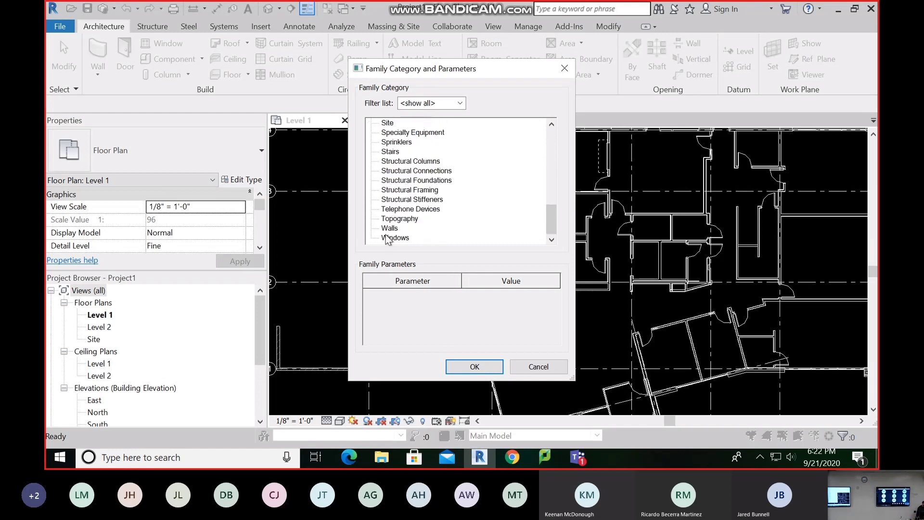
click(390, 228)
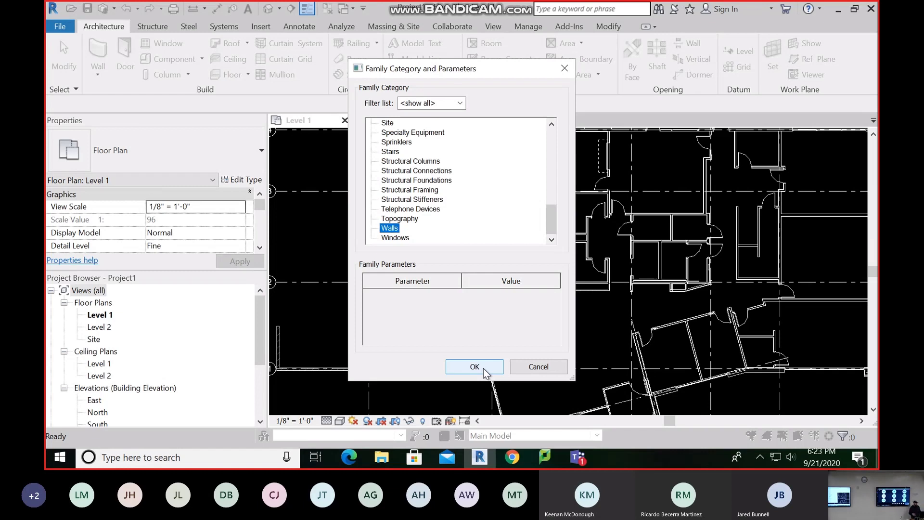
click(465, 367)
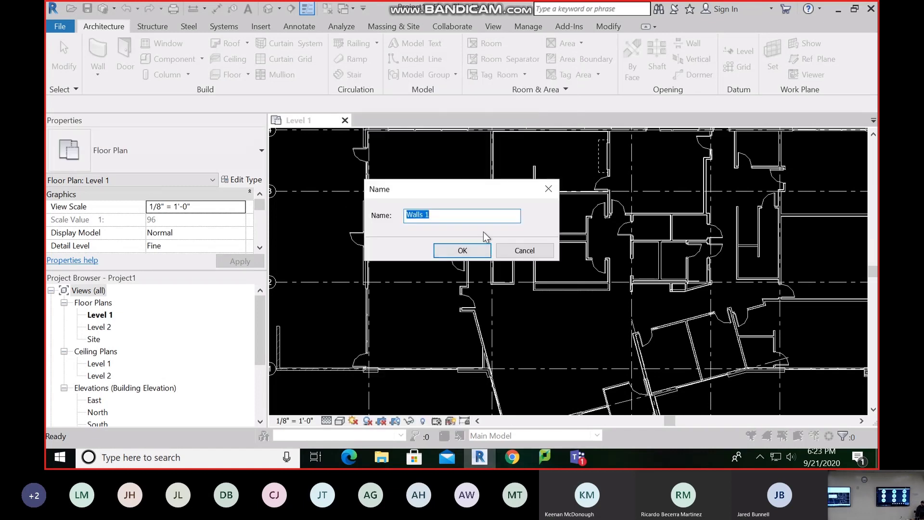
text(Kin)
text(g Street)
key(Return)
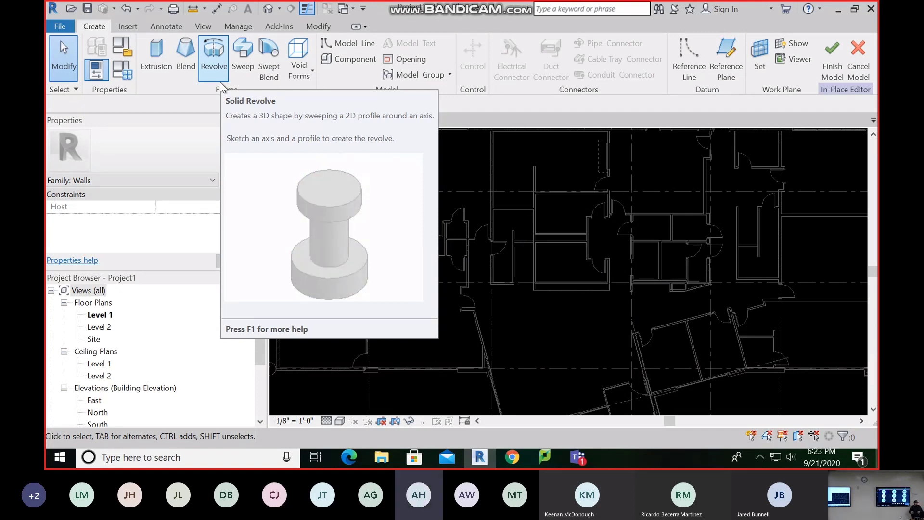
Step: Start a solid extrusion and sketch a rectangular profile about 2' 6" by 1' 6" in the open area below the central rooms
click(172, 76)
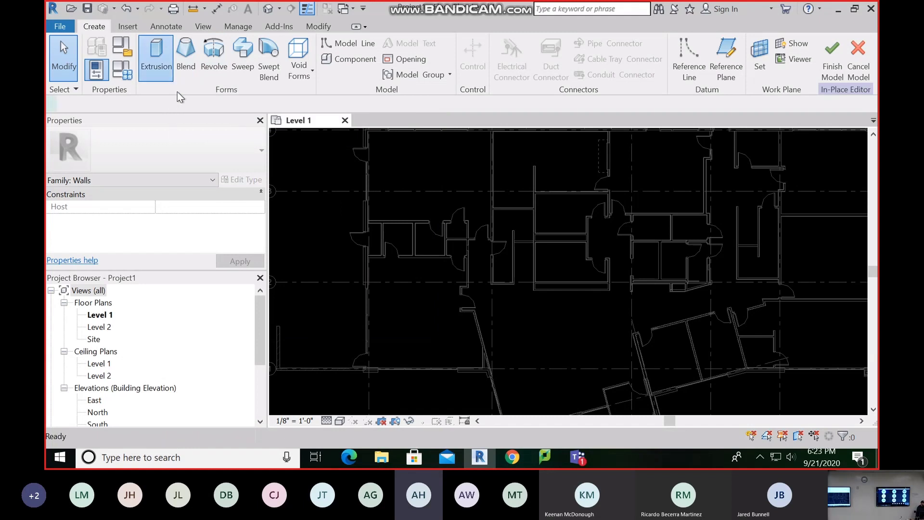
middle_drag(559, 336, 546, 296)
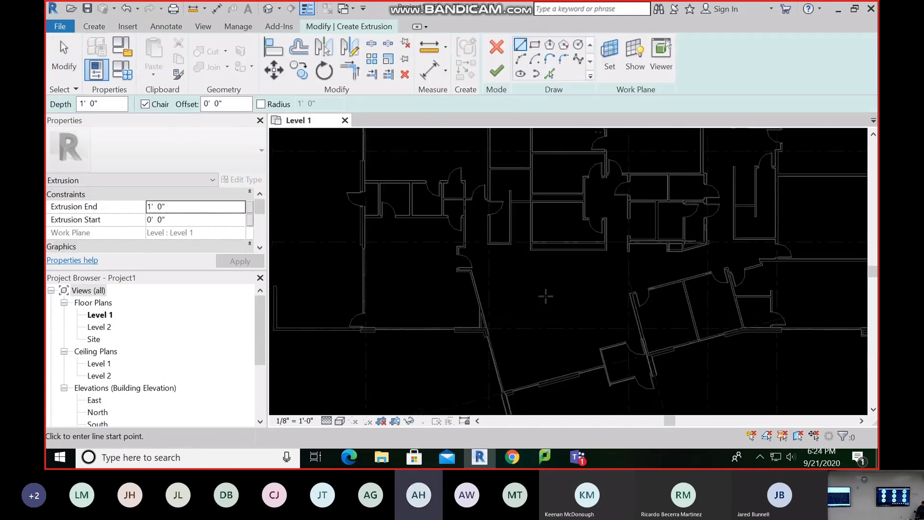
click(534, 44)
click(528, 289)
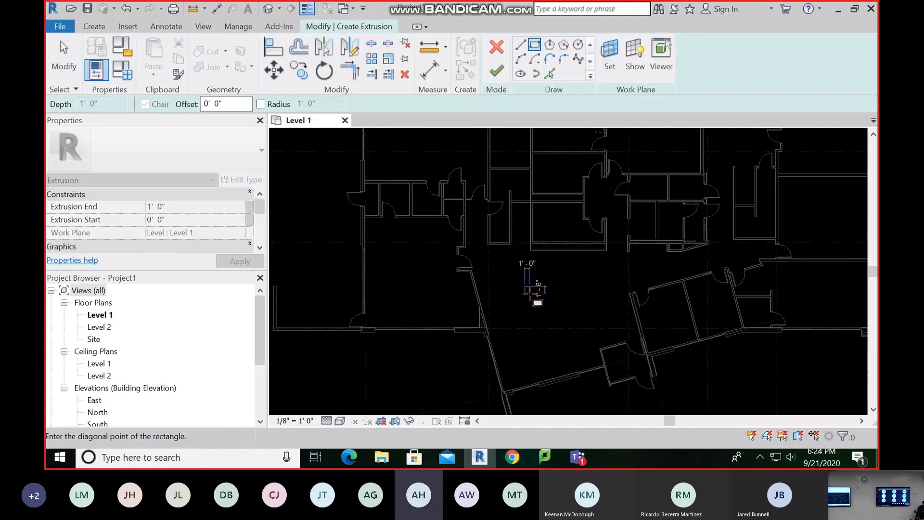
click(535, 292)
key(Escape)
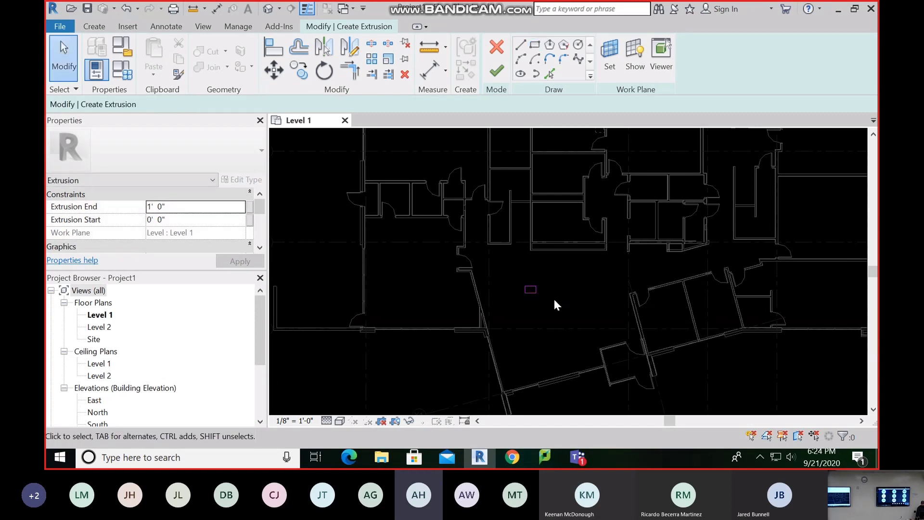
Step: Set both the width and the height of the rectangular extrusion profile to 0' 4"
scroll(542, 294, up, 5)
click(520, 284)
click(497, 303)
text(0)
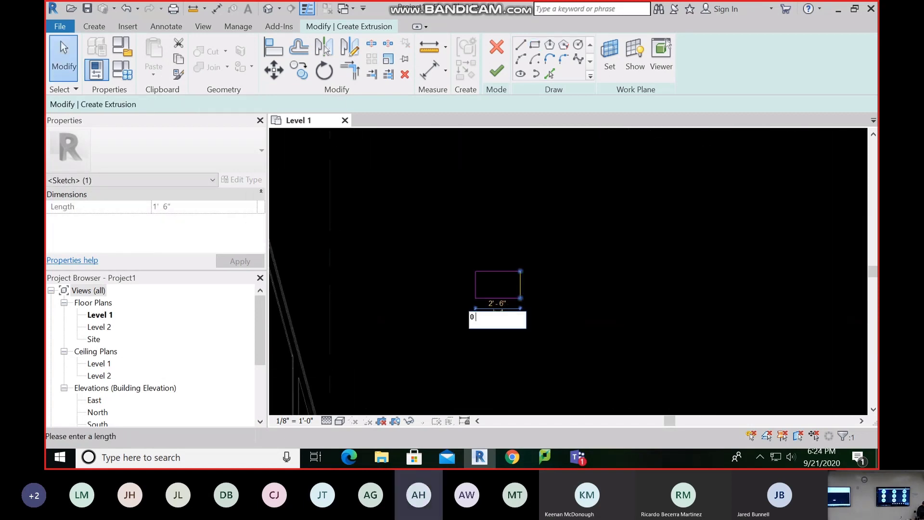
text('  4)
key(Return)
click(465, 258)
click(483, 284)
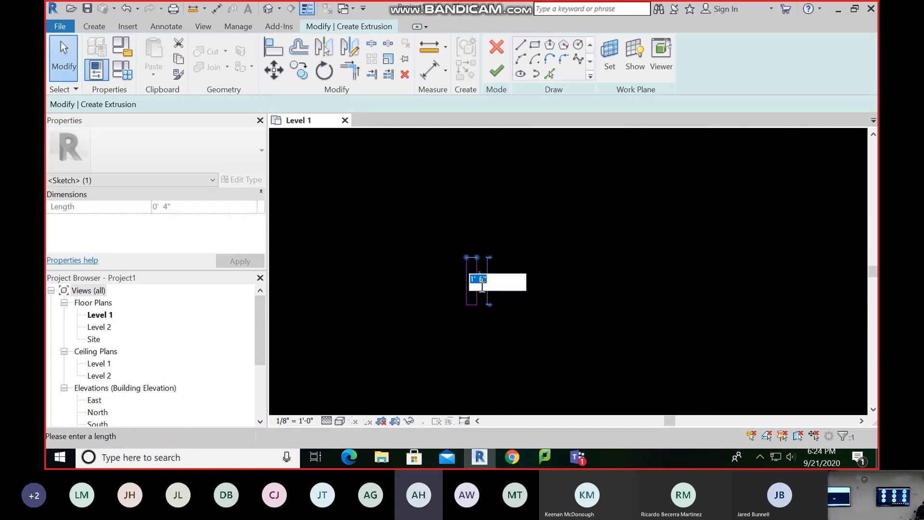
text(0 4)
key(Return)
click(547, 204)
middle_drag(503, 247, 596, 244)
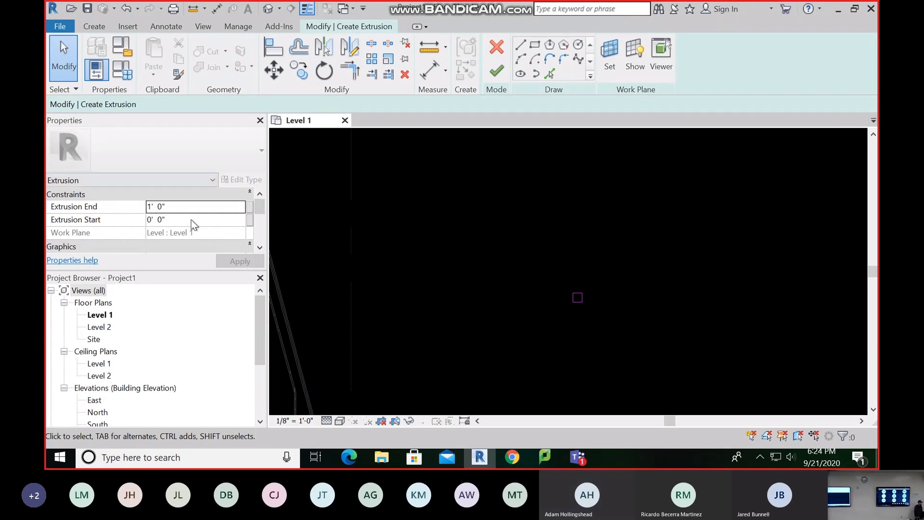
Step: Set the extrusion end to 11' 0" and finish the extrusion sketch
click(185, 202)
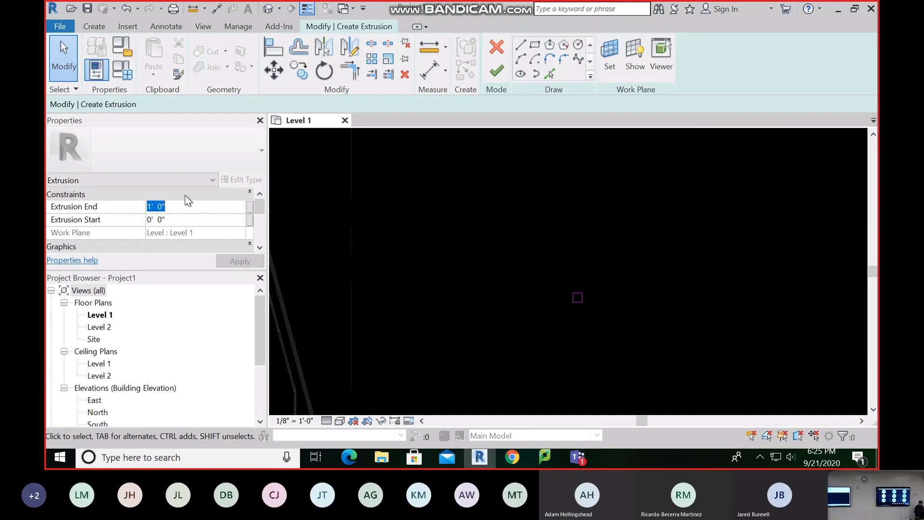
text(11)
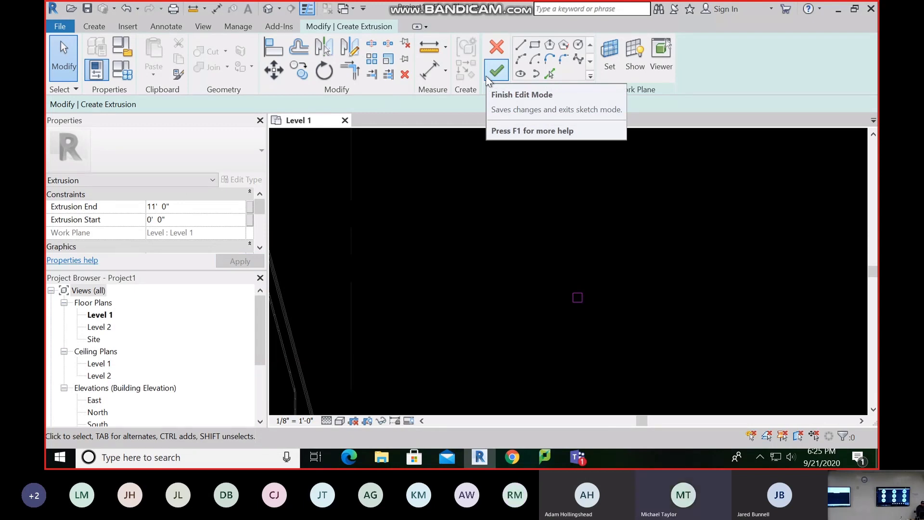
click(489, 77)
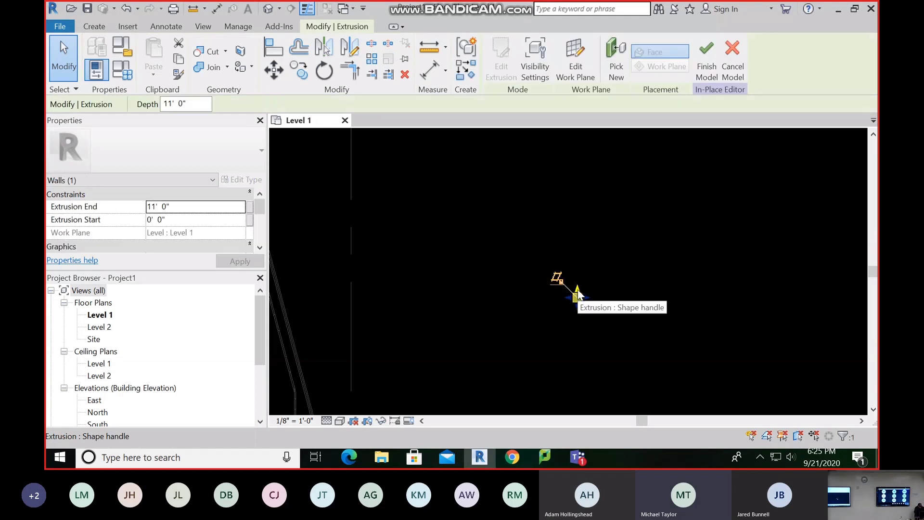
Step: Cancel the in-place wall model and discard its extrusion
click(731, 65)
click(493, 252)
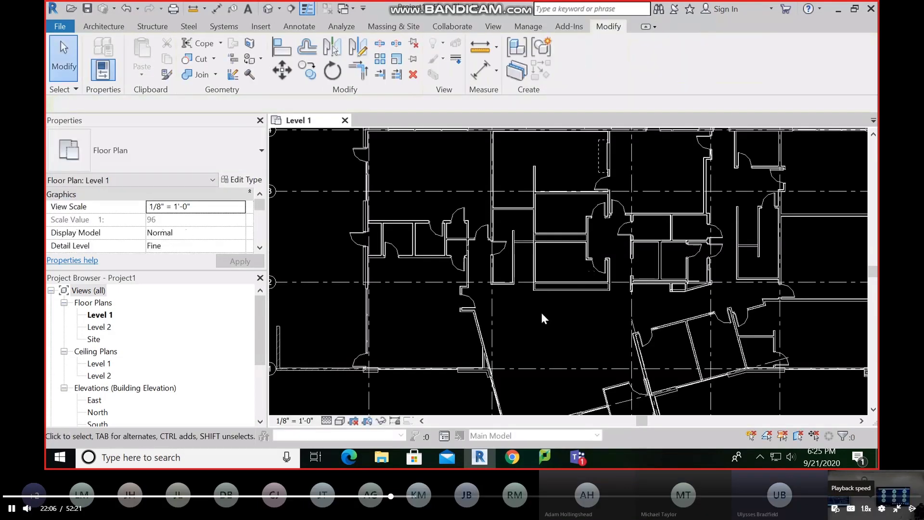